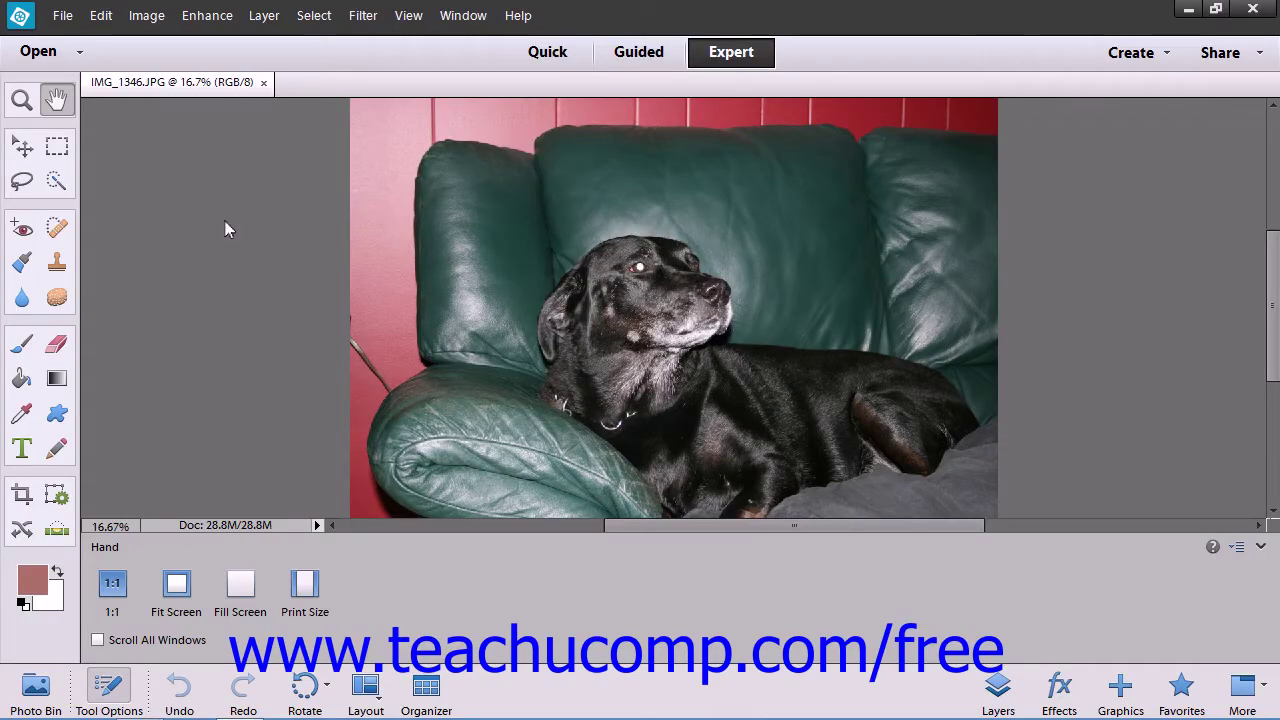
Step: Confirm Expert mode is active with the dog photo IMG_1346.JPG open
left_click(731, 55)
Step: Open and close the File menu, returning to the dog photo in Expert mode
left_click(63, 16)
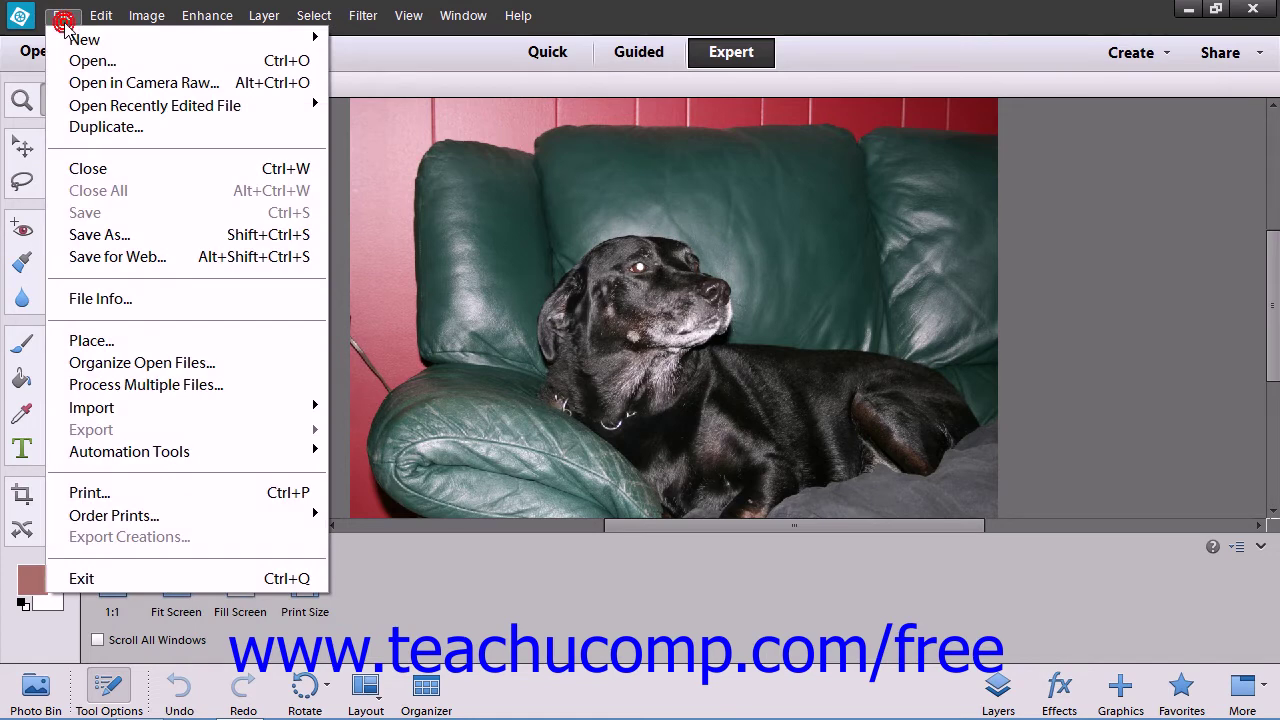
left_click(60, 18)
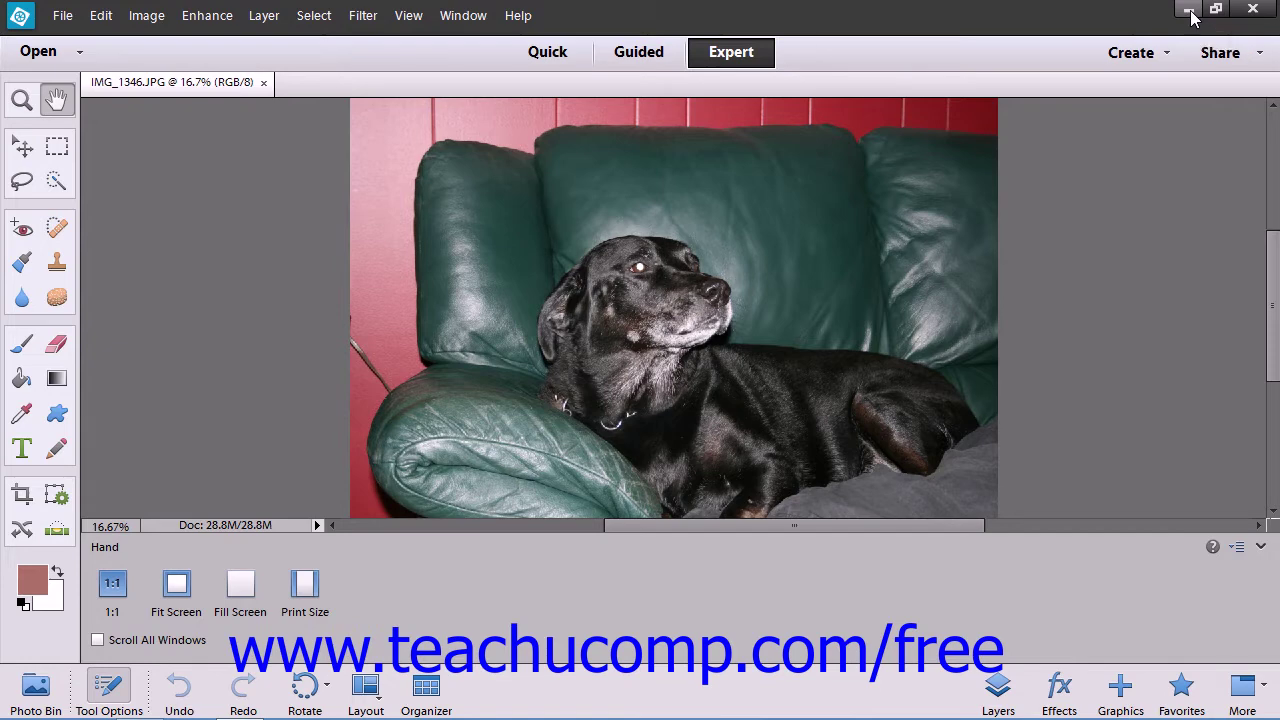
left_click(1189, 12)
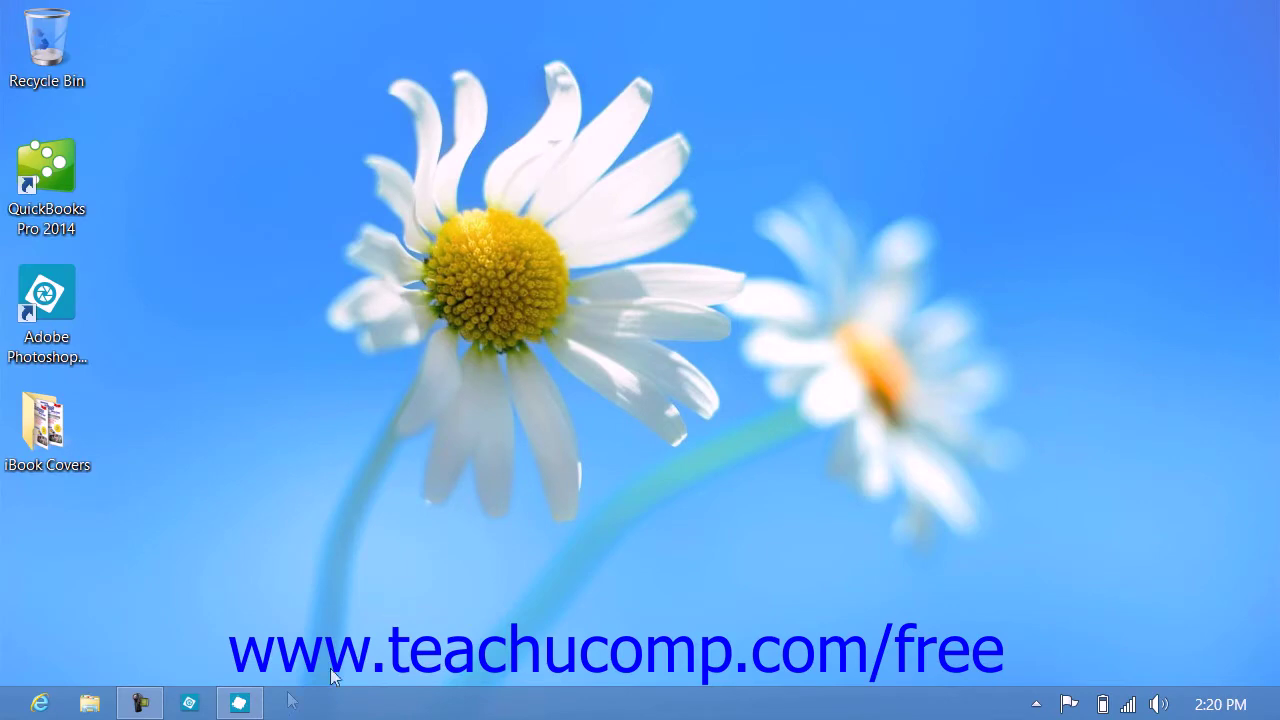
left_click(239, 703)
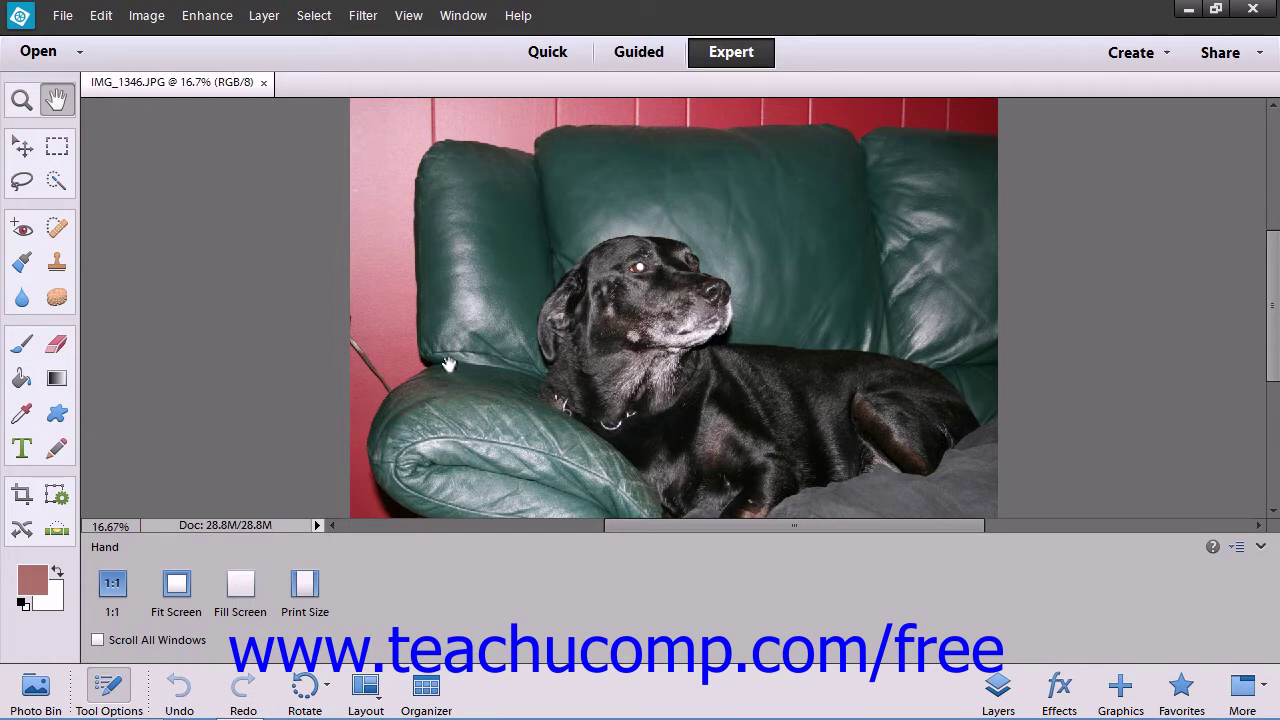
left_click(21, 17)
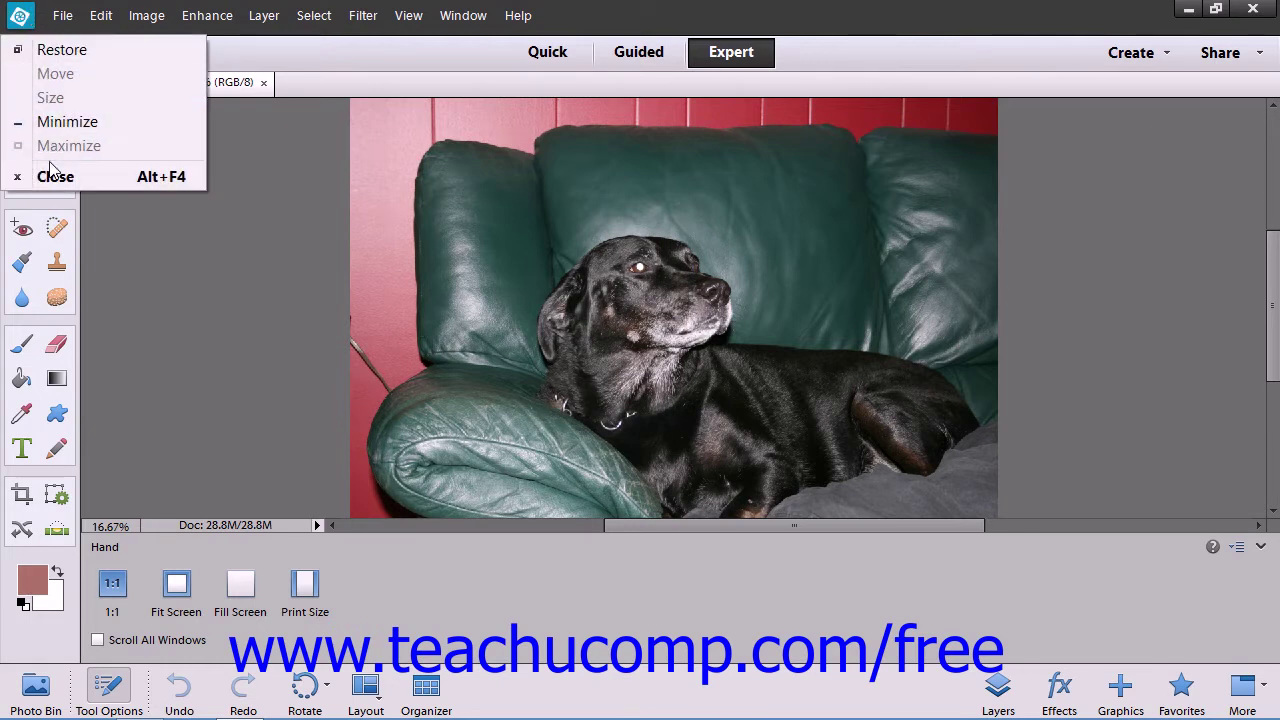
key("Escape")
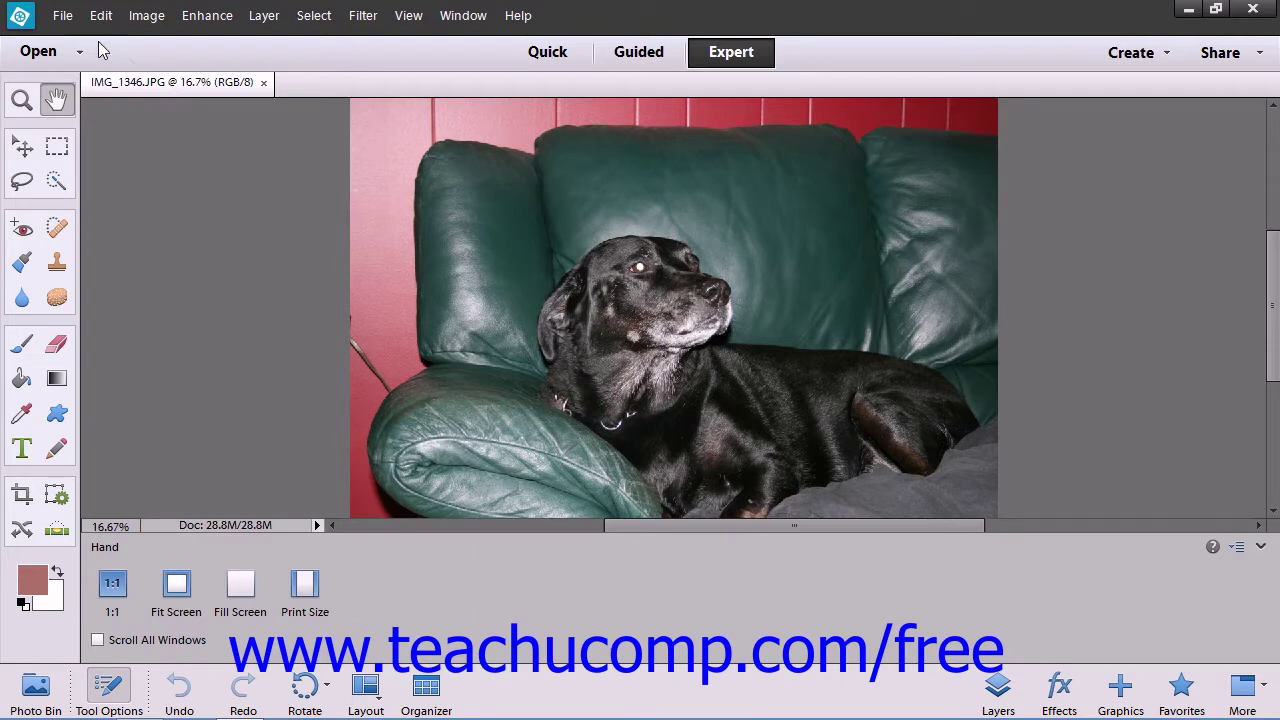
Step: Show the File menu's Open Recently Edited File submenu
left_click(62, 16)
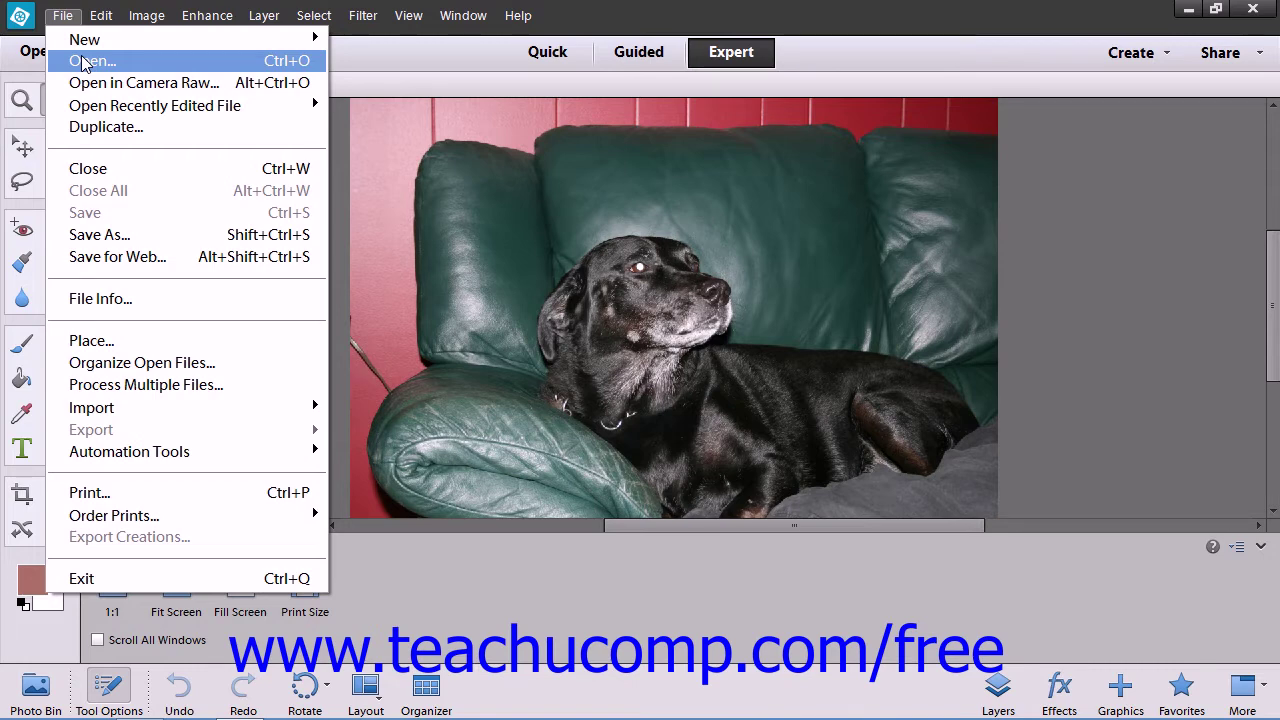
mouse_move(181, 110)
Step: Browse the Amanda Pics photos in the Open dialog, then cancel without opening any
left_click(127, 67)
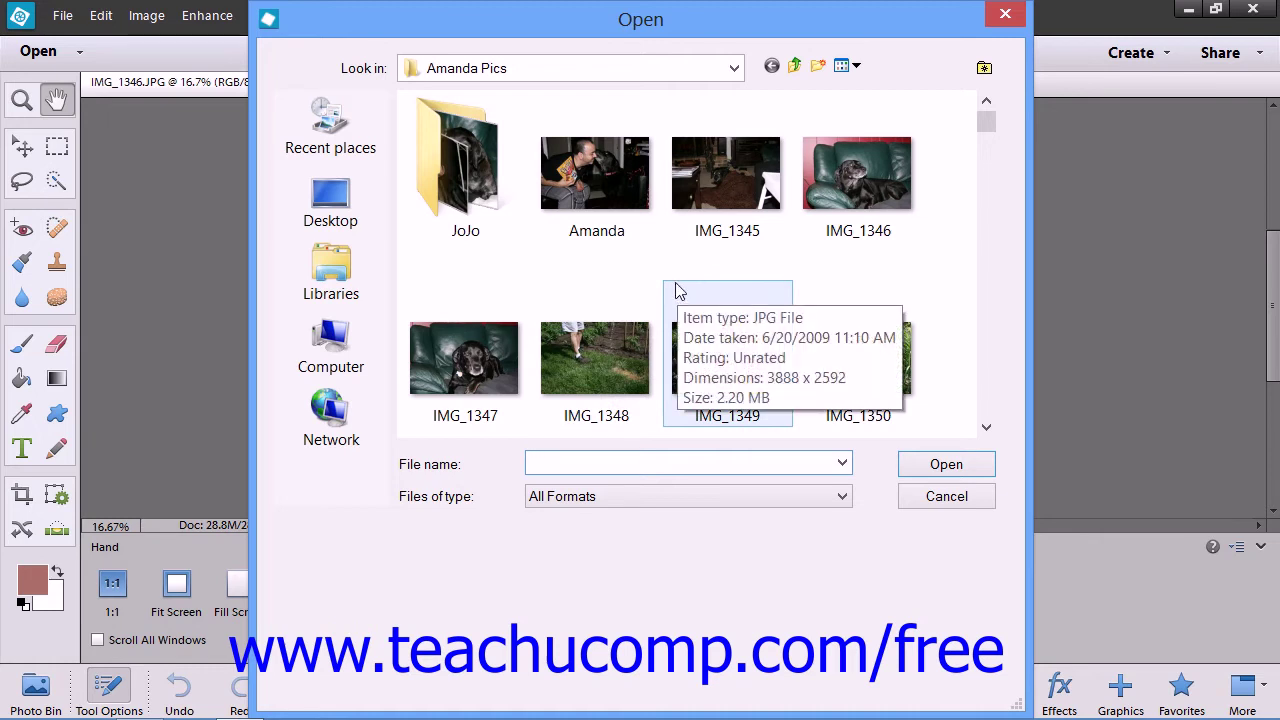
left_click(944, 497)
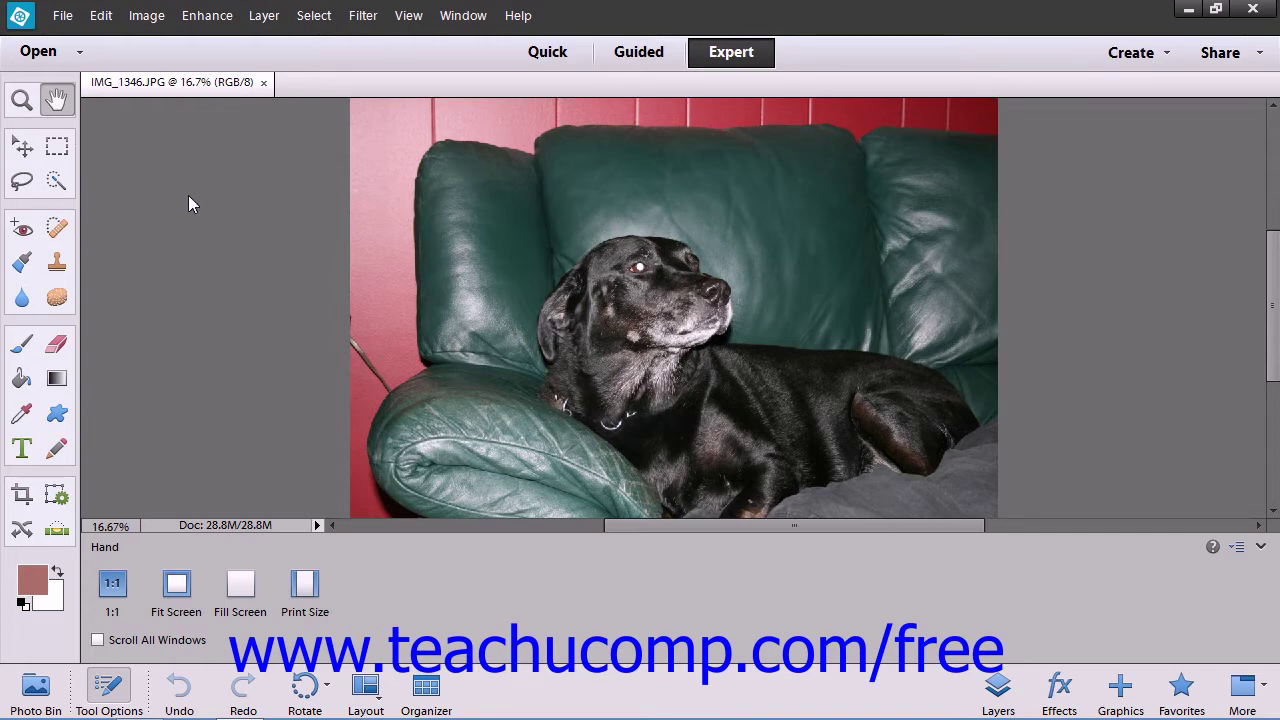
Step: Bring up the Open dialog with Ctrl+O, close it unused, then show the File menu again
key("ctrl+o")
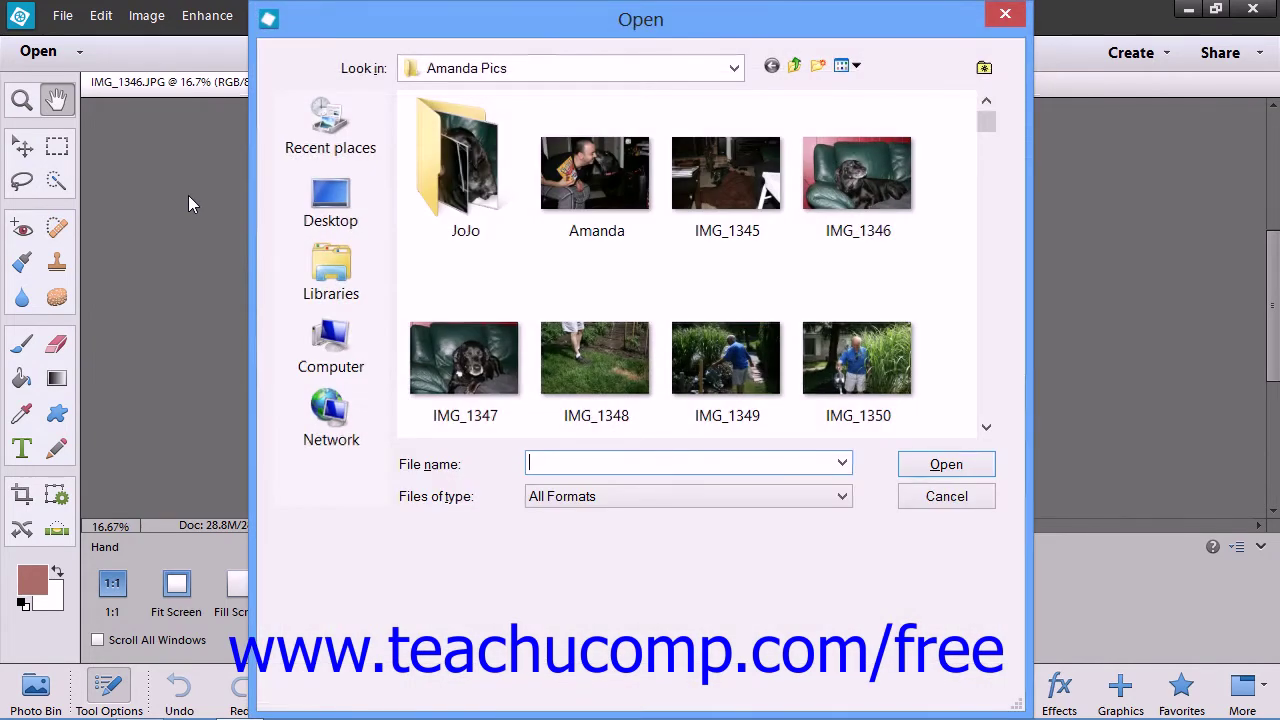
left_click(986, 18)
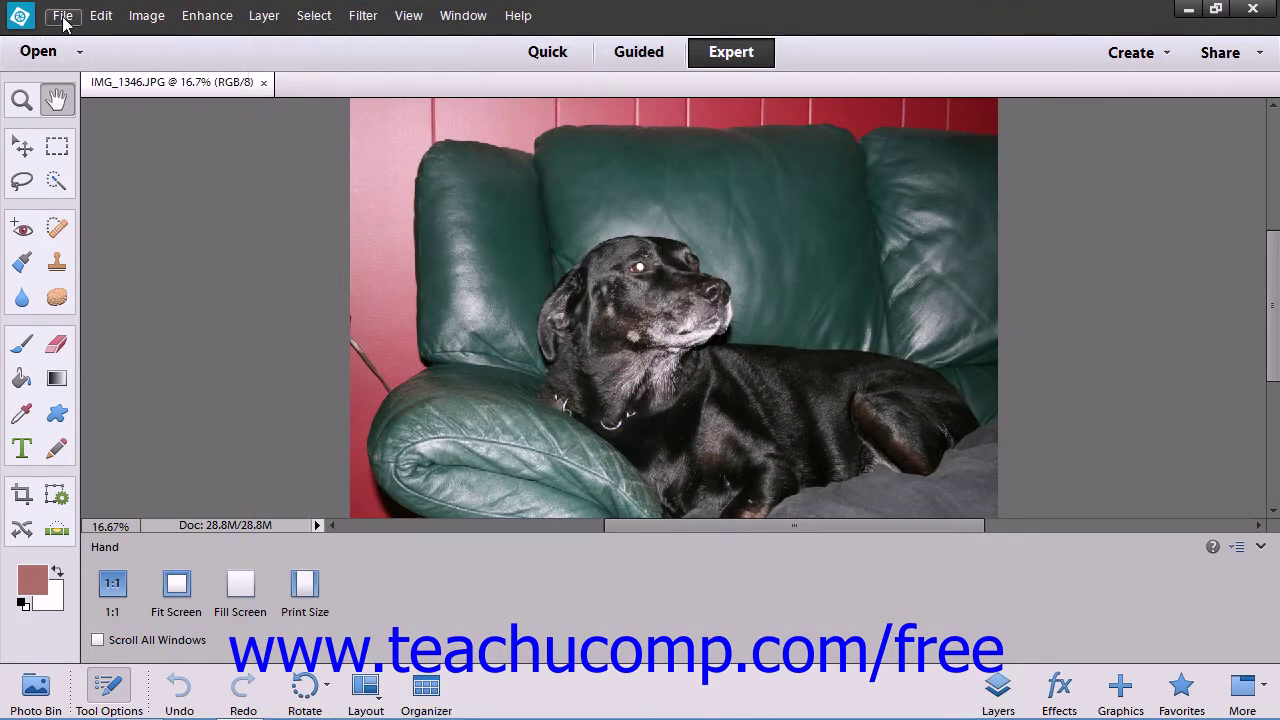
left_click(63, 17)
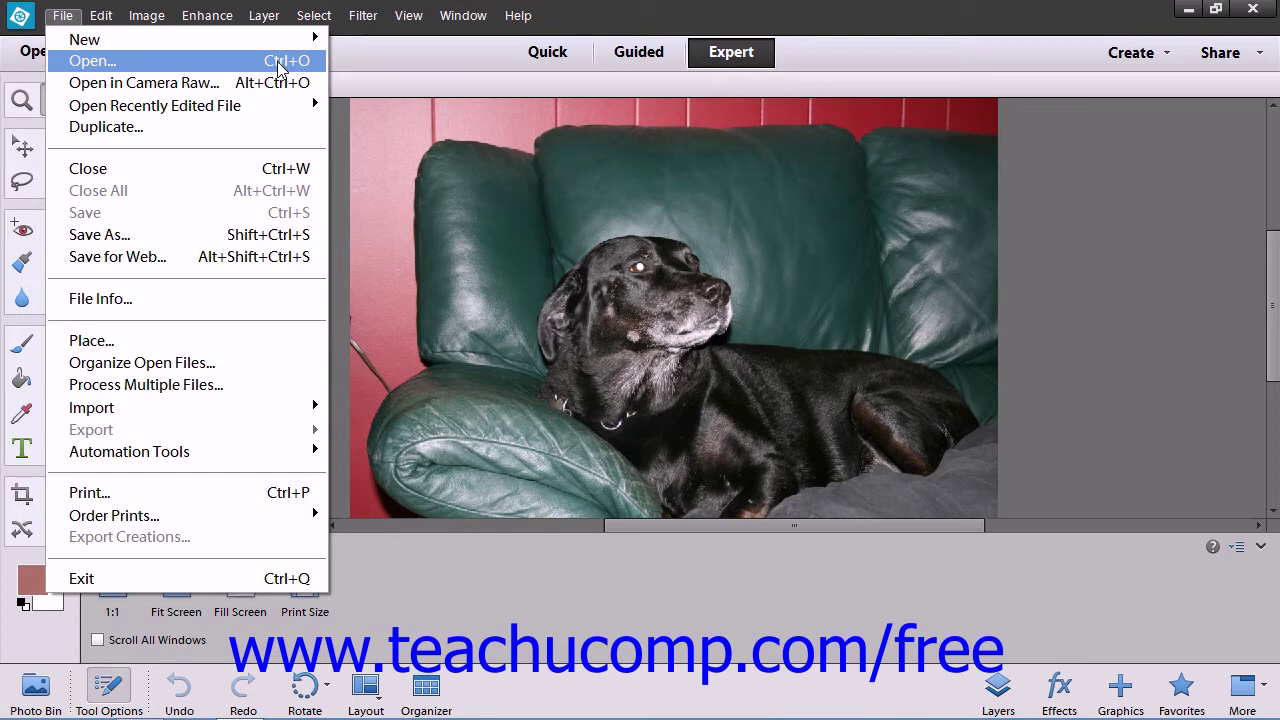
left_click(57, 18)
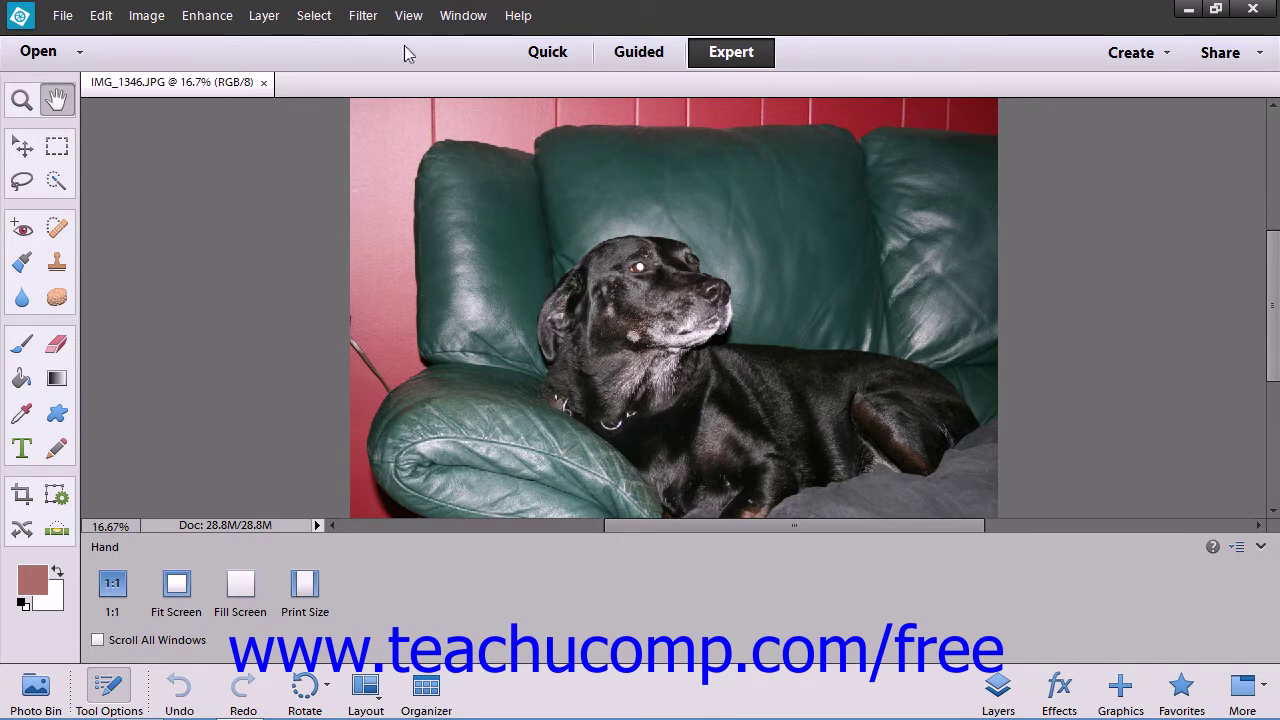
left_click(80, 56)
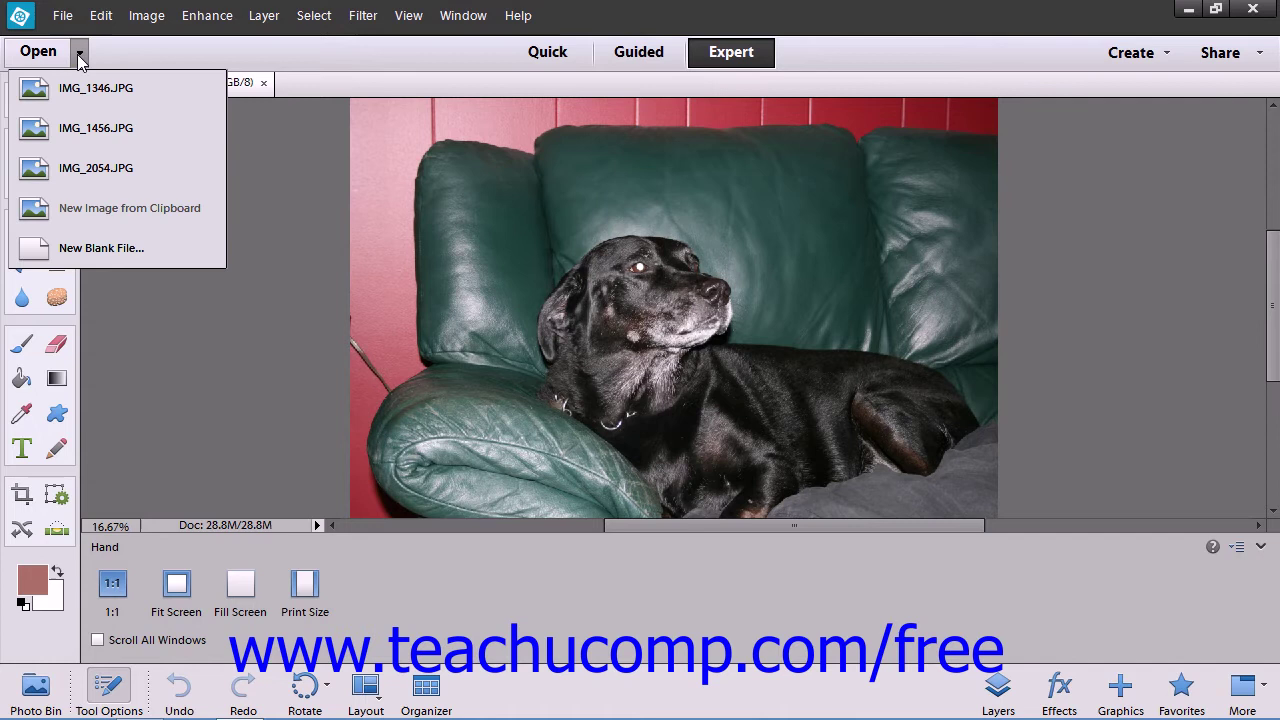
left_click(79, 55)
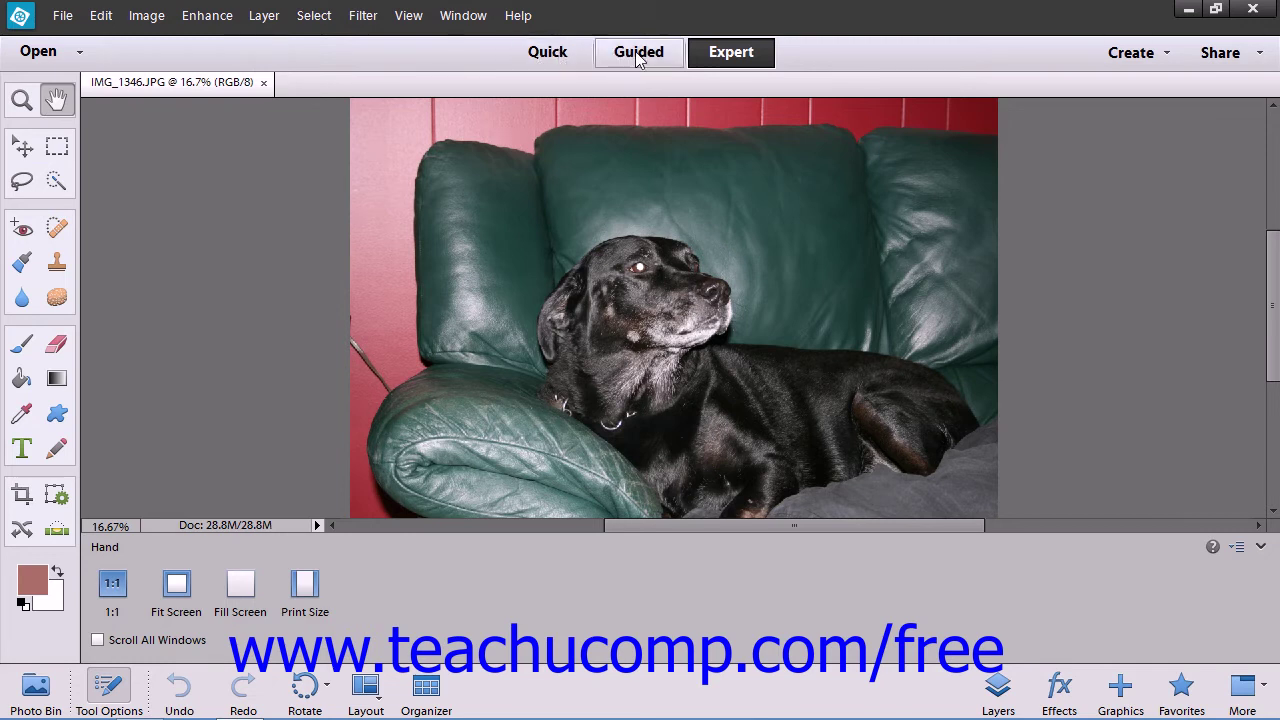
left_click(1153, 60)
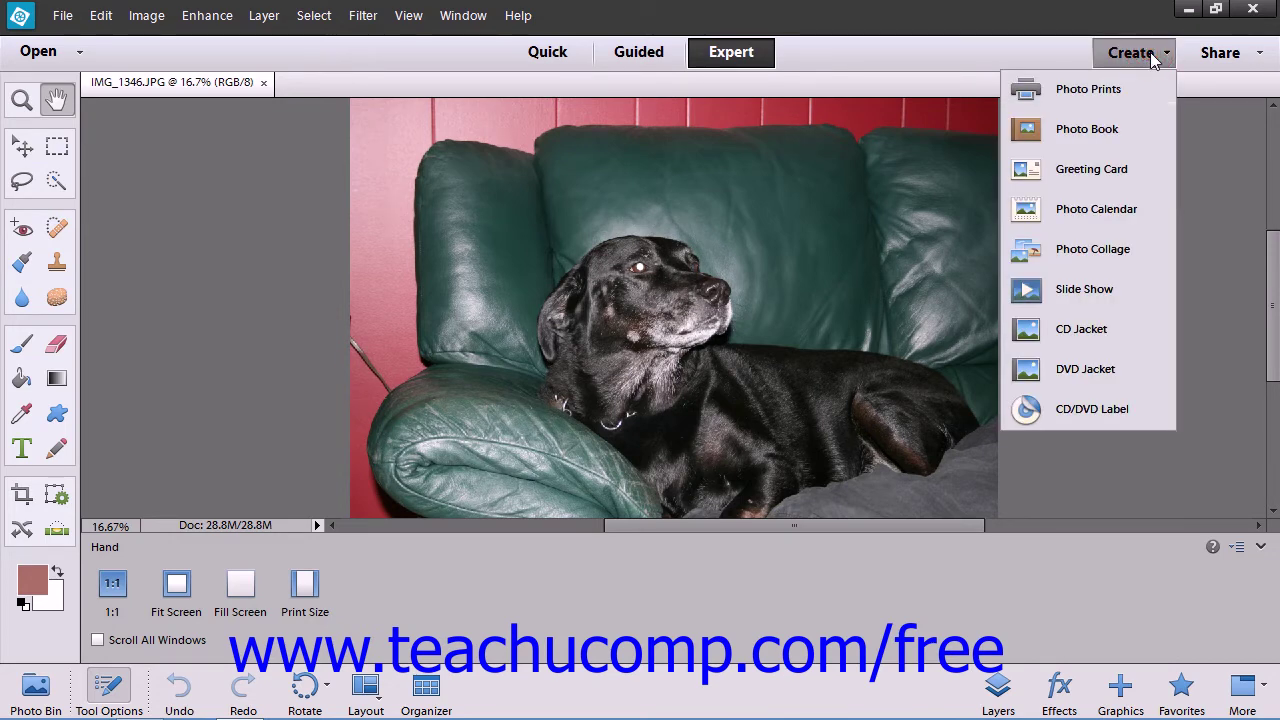
left_click(1240, 55)
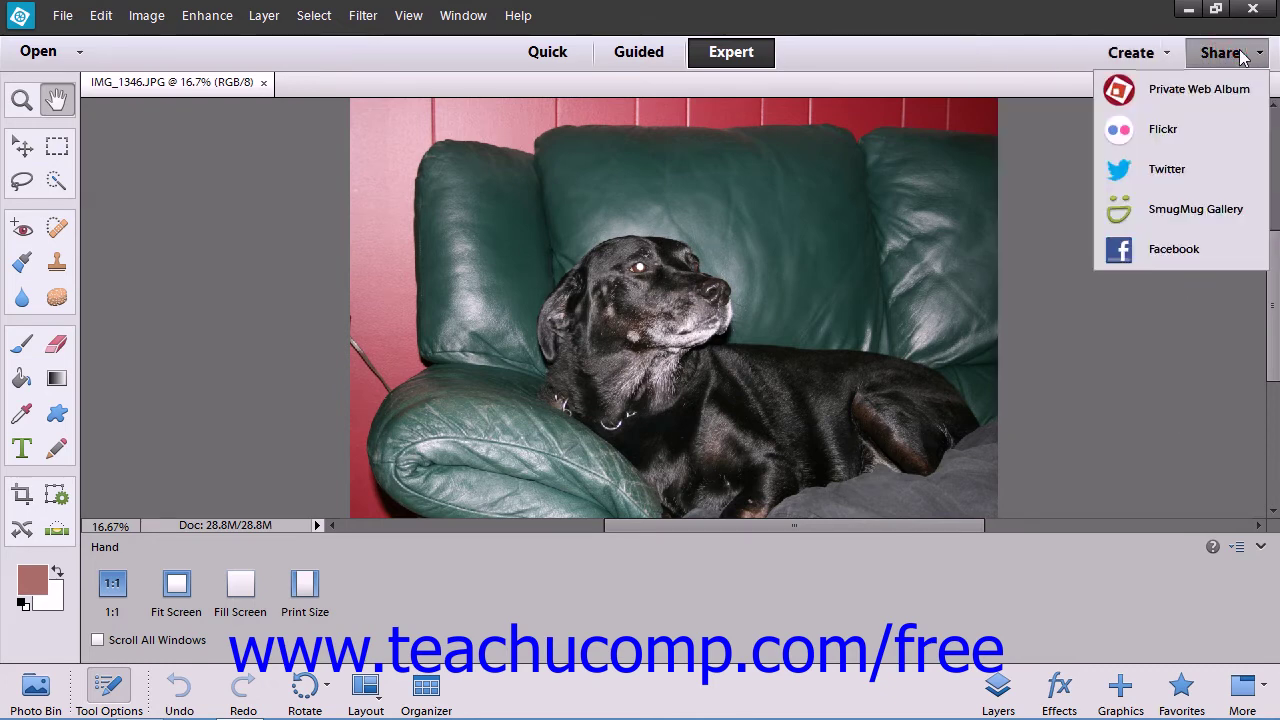
left_click(968, 62)
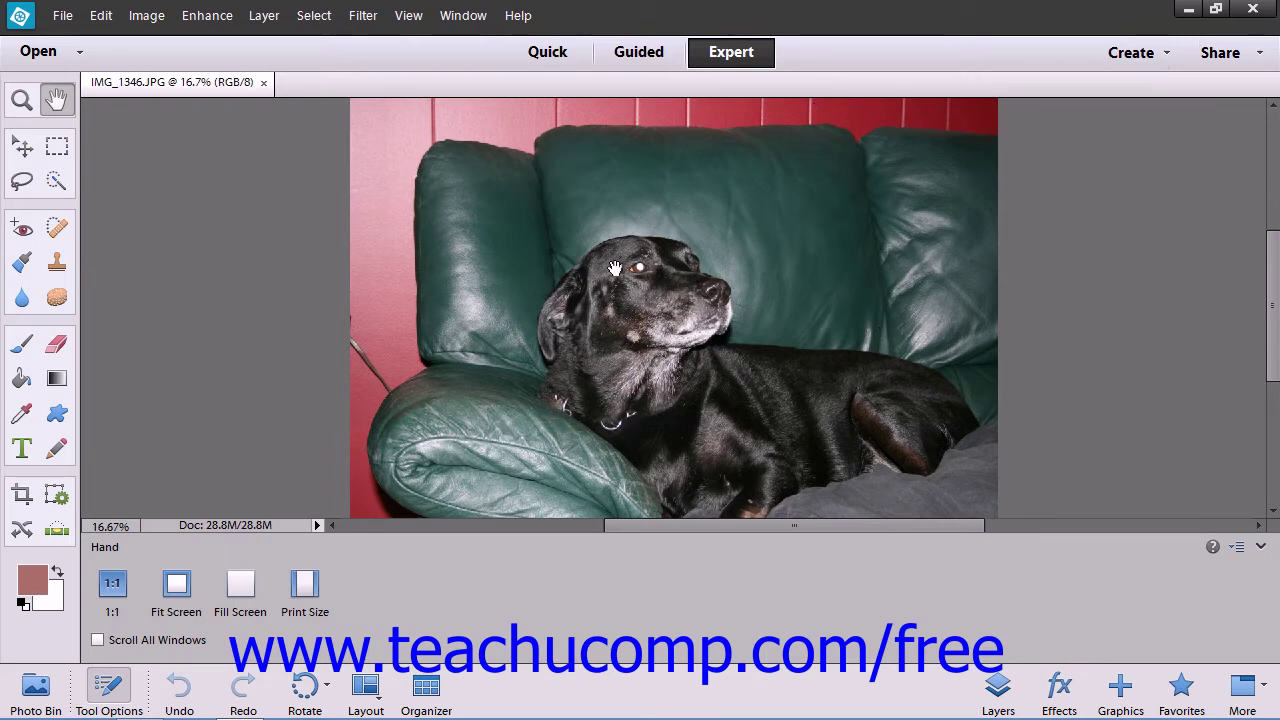
Step: Pan the dog photo slightly upward within the canvas using the Hand tool
left_click_drag(615, 268, 624, 242)
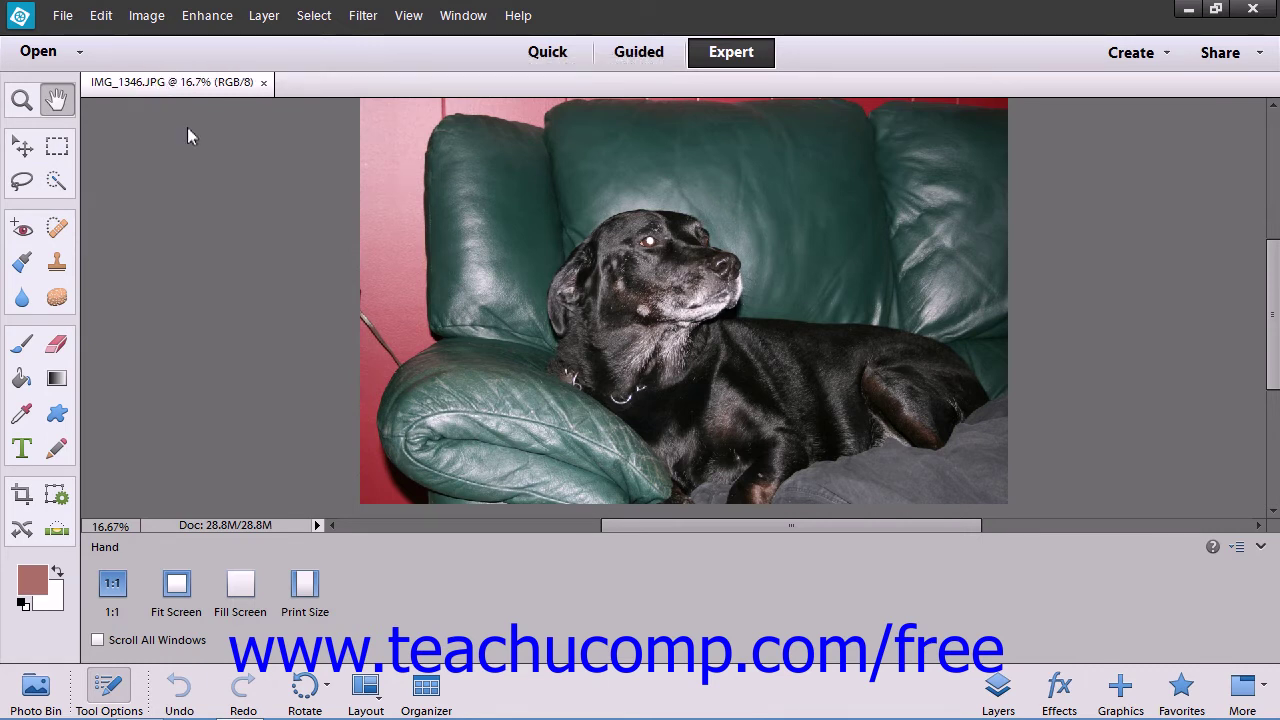
left_click(184, 84)
left_click(229, 527)
left_click(104, 526)
left_click(440, 588)
left_click(438, 580)
left_click(50, 99)
left_click(397, 582)
left_click(21, 100)
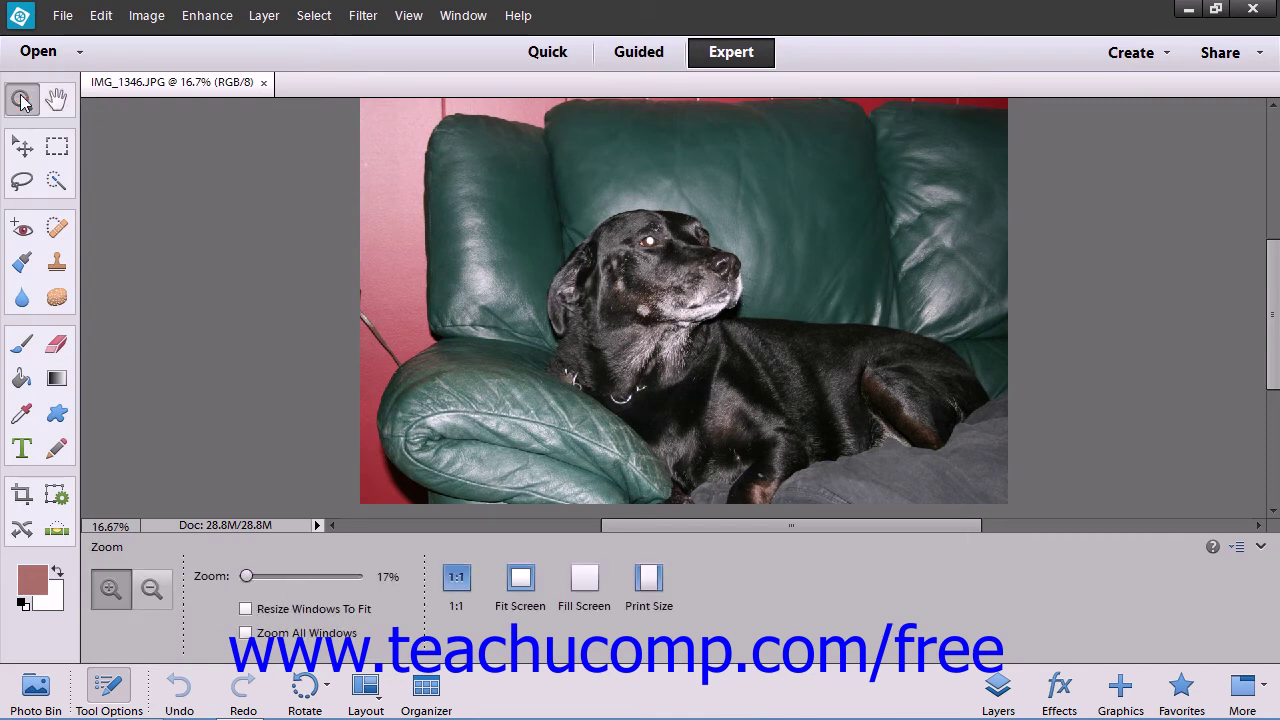
left_click(56, 104)
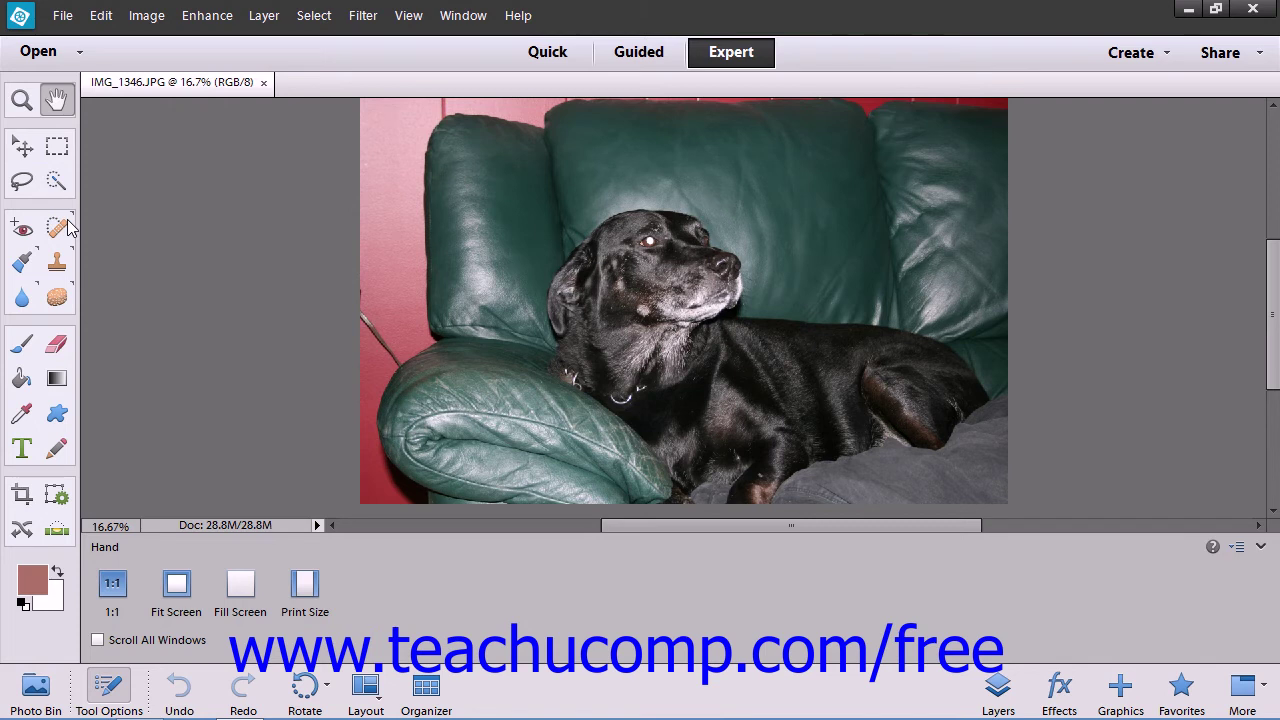
Step: Select the Spot Healing Brush, then settle on the Healing Brush at 13 px, Sampled source
left_click(62, 227)
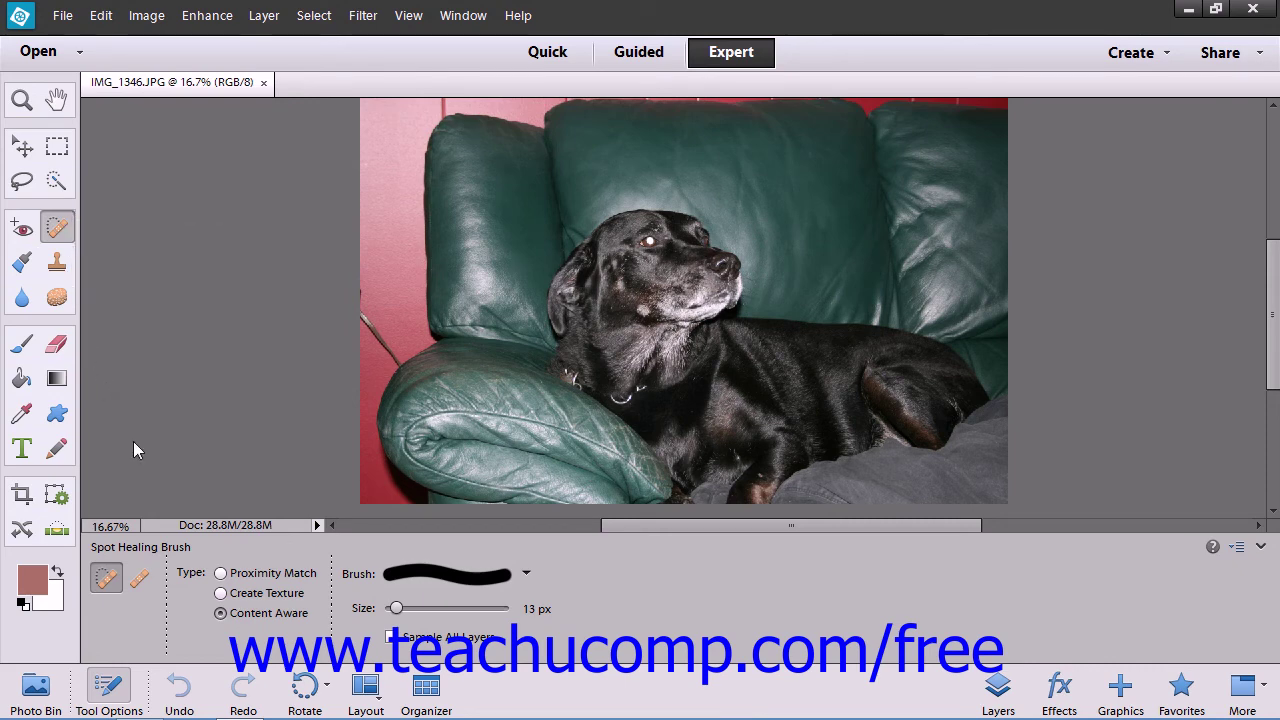
left_click(145, 578)
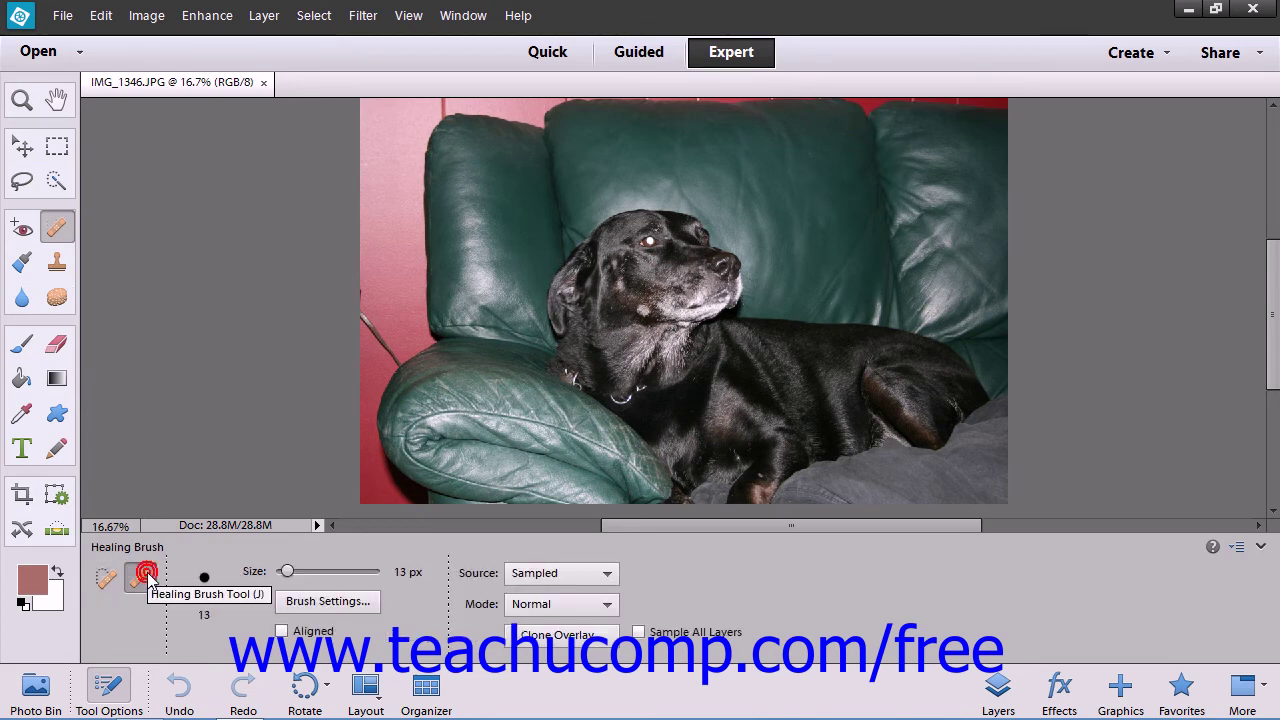
left_click(109, 578)
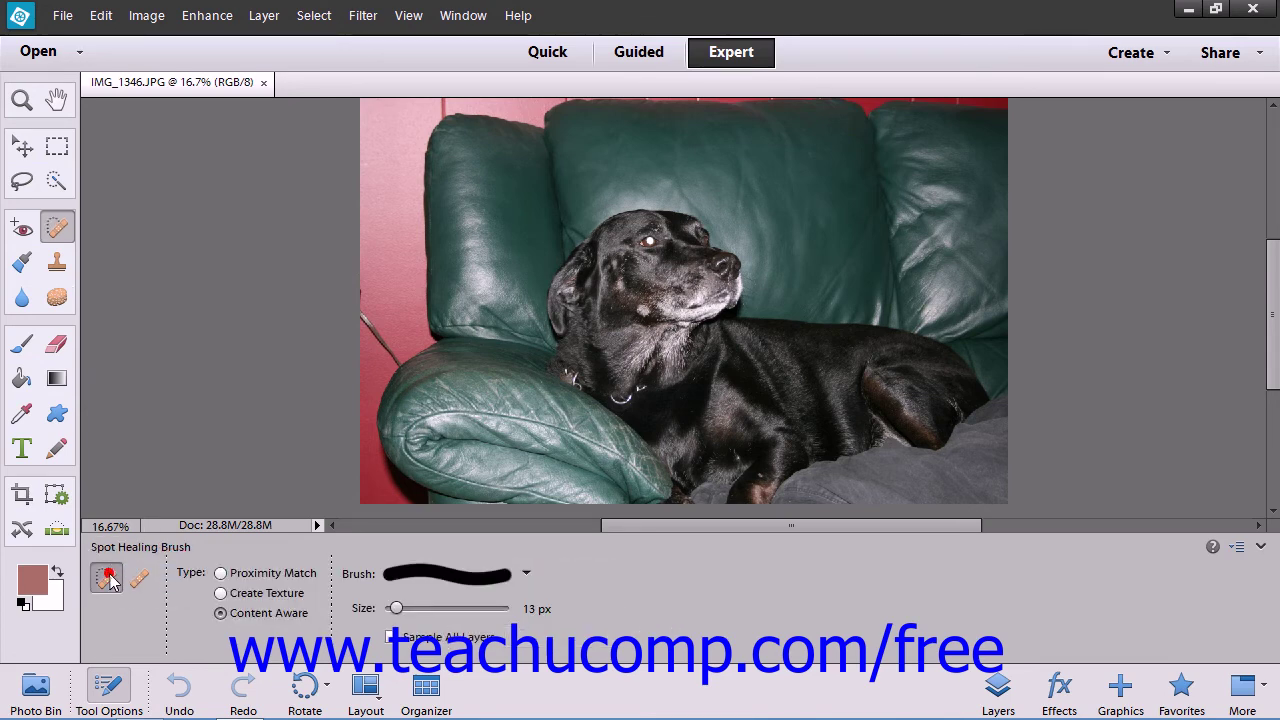
left_click(146, 580)
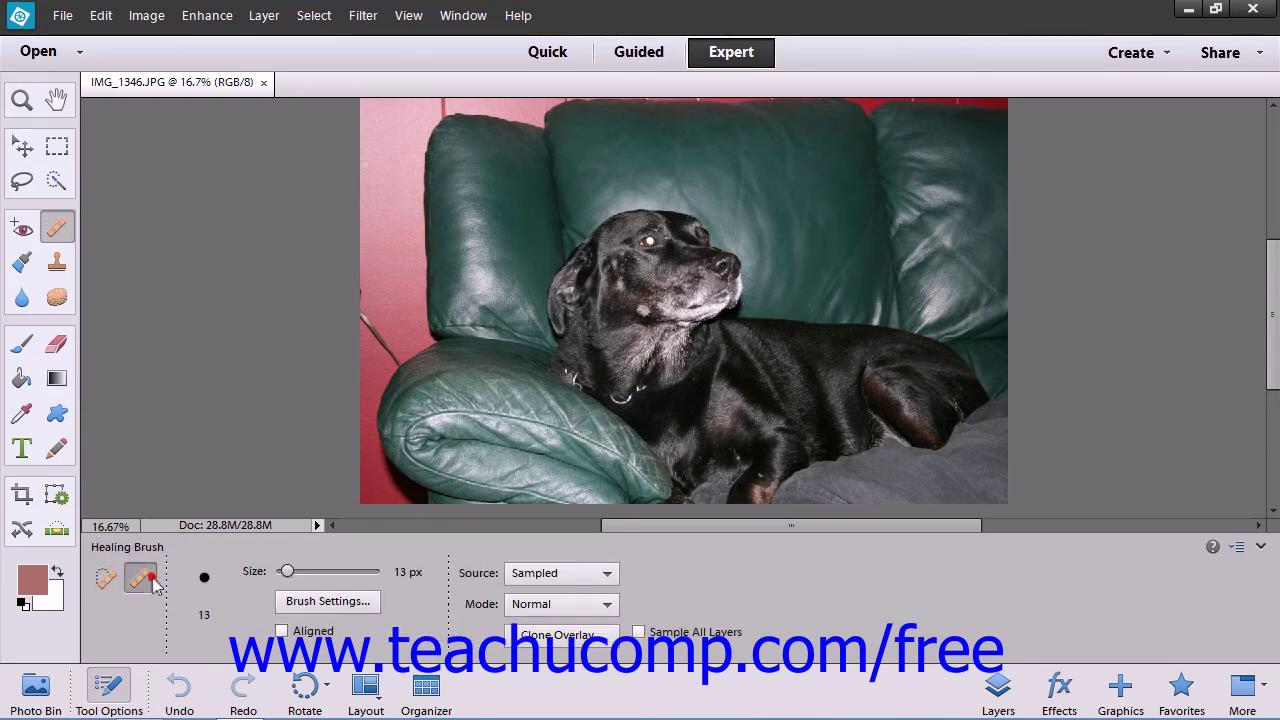